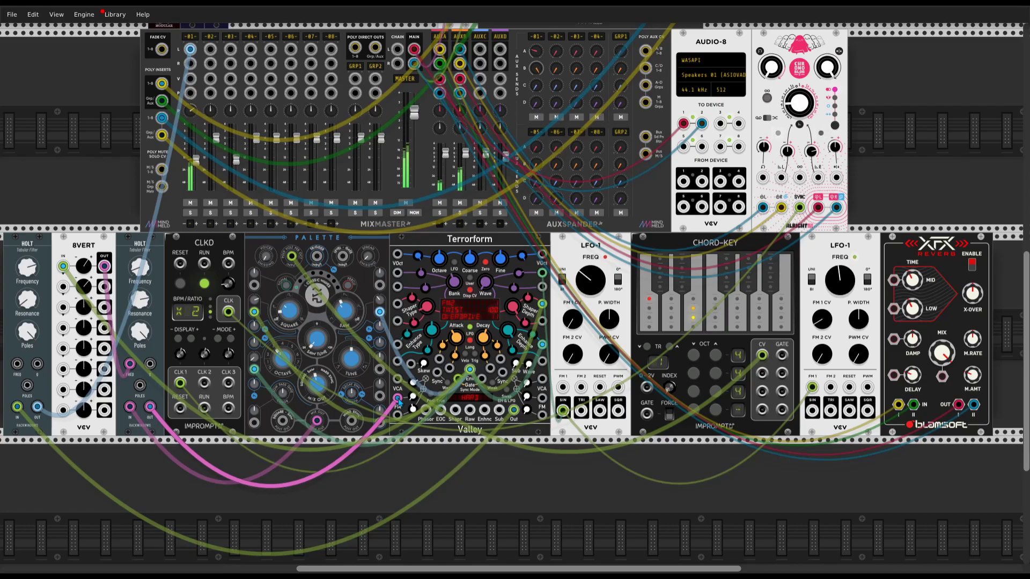
# Step: Patch the pink modulation cable into Terrorform's VCA input jack
pyautogui.moveTo(399, 402); pyautogui.dragTo(398, 399)
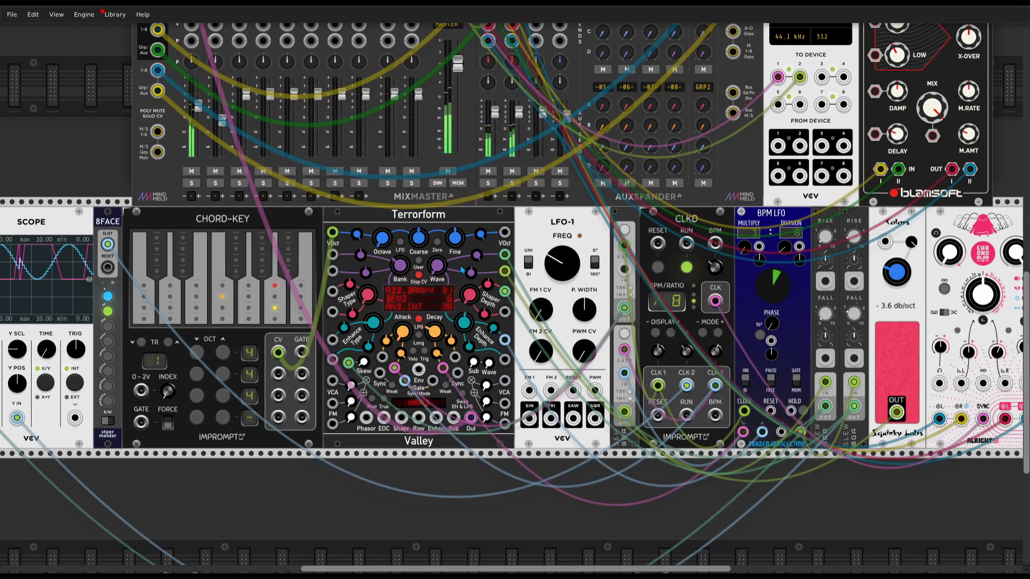
pyautogui.moveTo(475, 279)
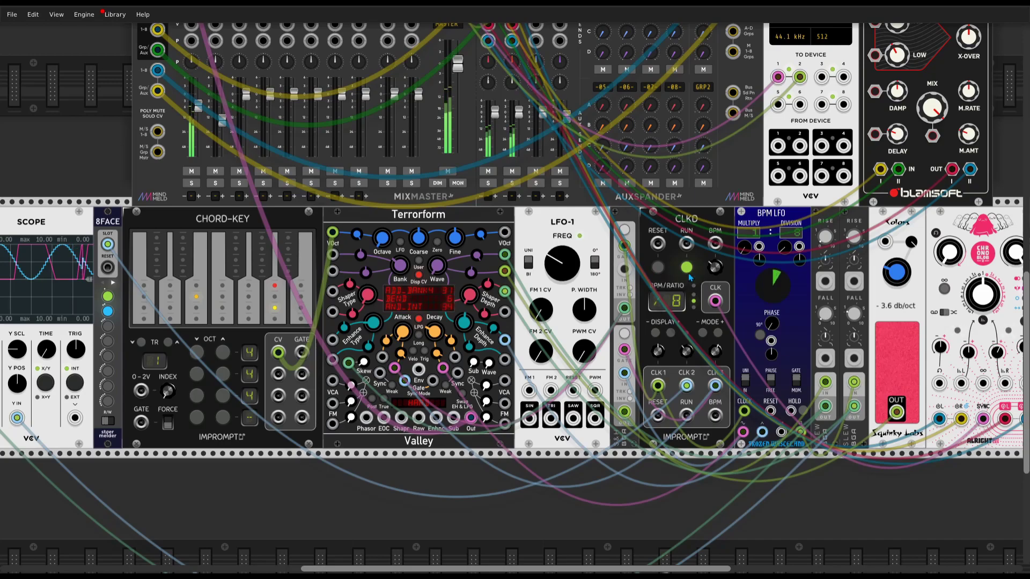
pyautogui.moveTo(829, 238)
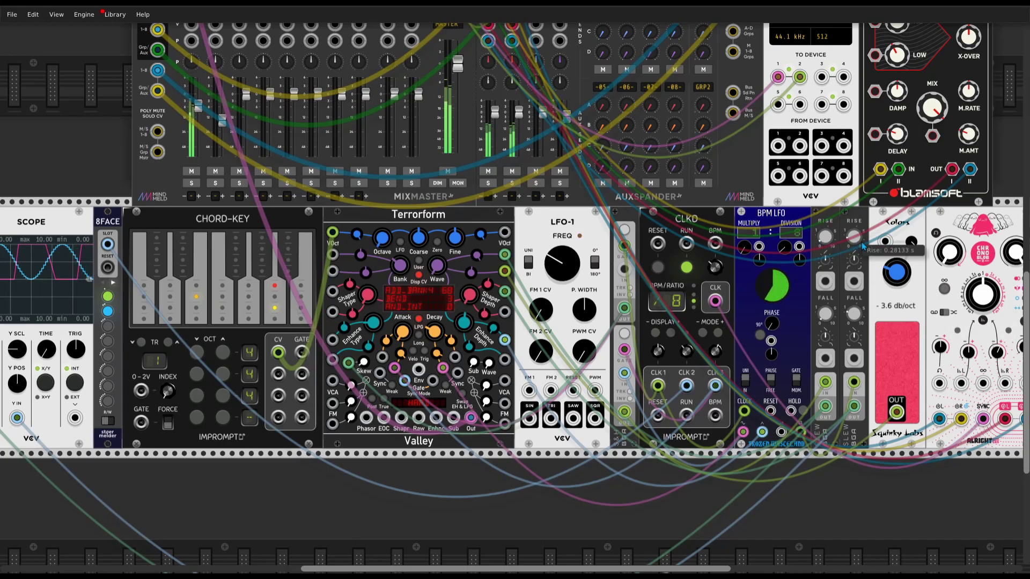
pyautogui.moveTo(717, 275)
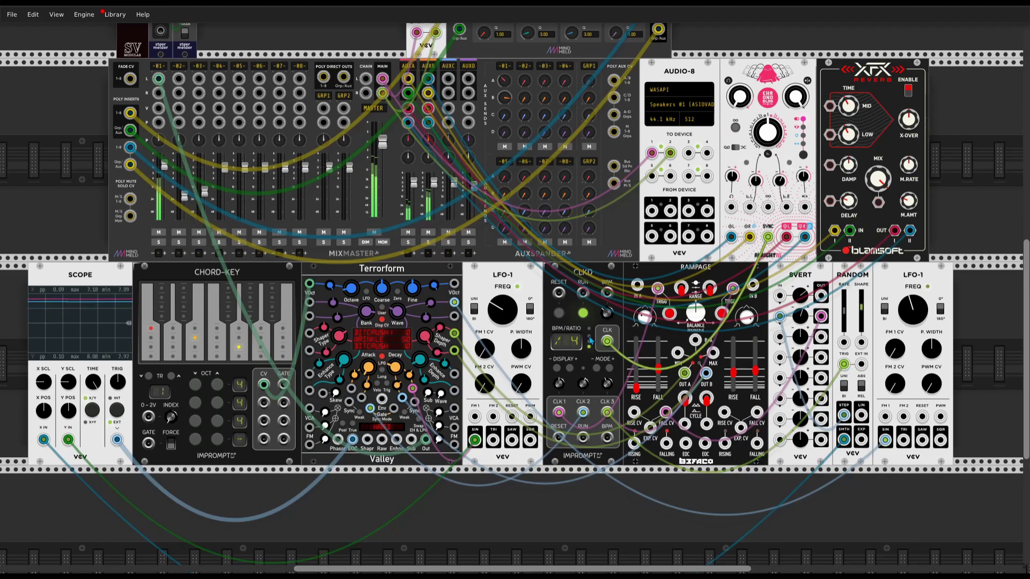
# Step: Cable Terrorform's output near Velo into RAMPAGE's Fall CV jack
pyautogui.moveTo(412, 389); pyautogui.dragTo(669, 415)
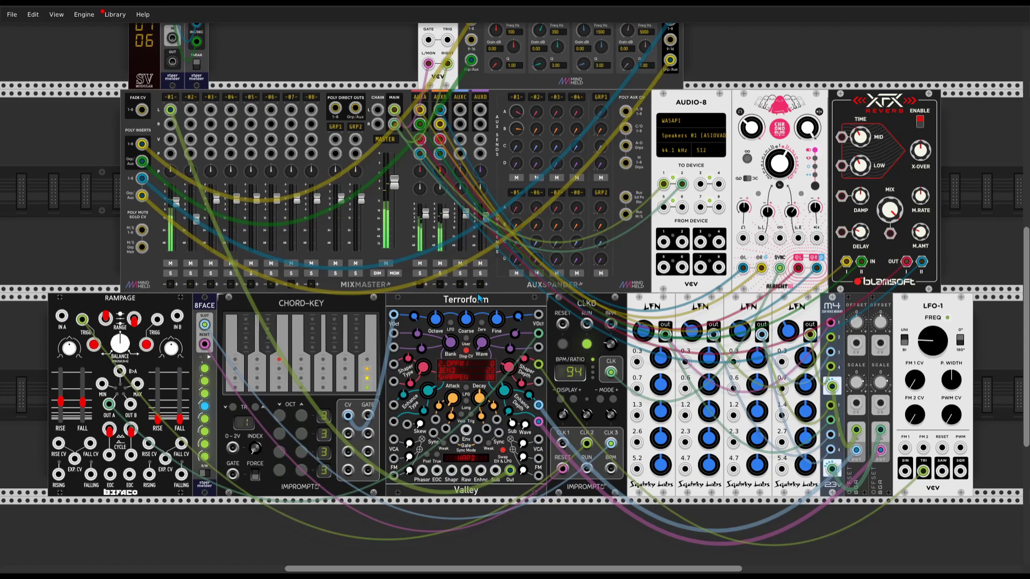
# Step: Return Terrorform to LPG before enhancer and set the CLKD clock from 34 to 94 BPM
pyautogui.click(505, 455)
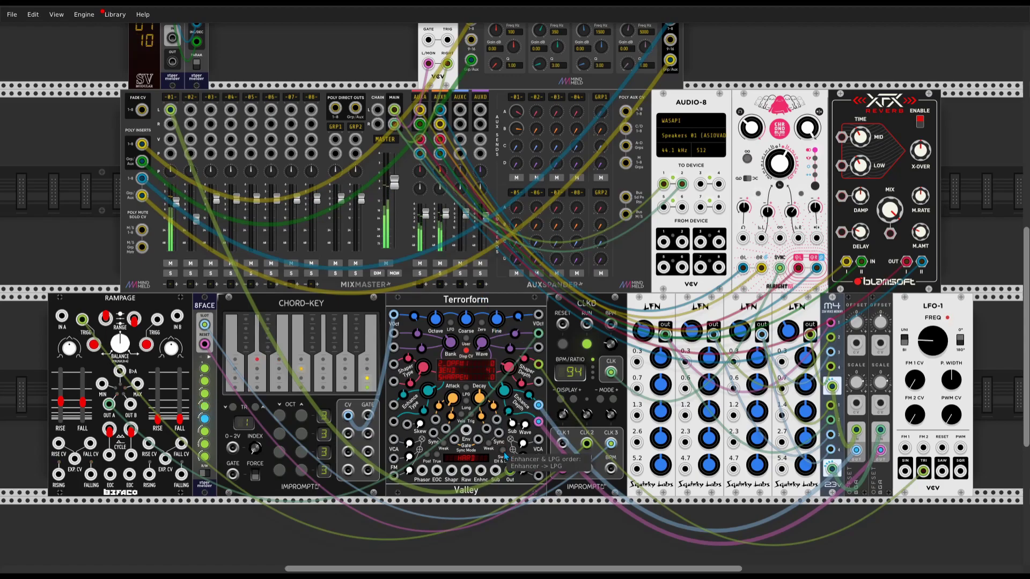
pyautogui.click(505, 455)
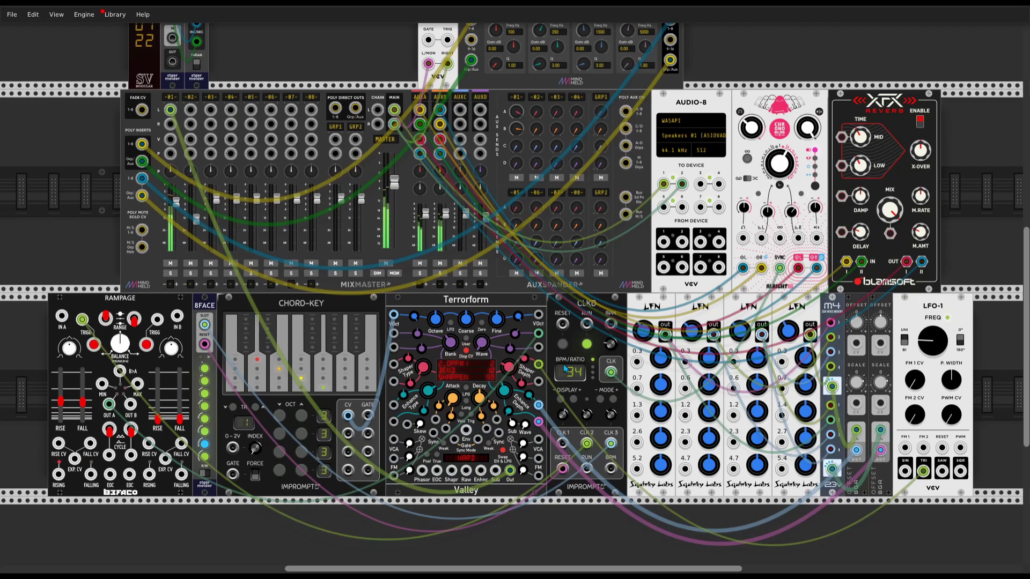
pyautogui.moveTo(565, 370); pyautogui.dragTo(479, 383)
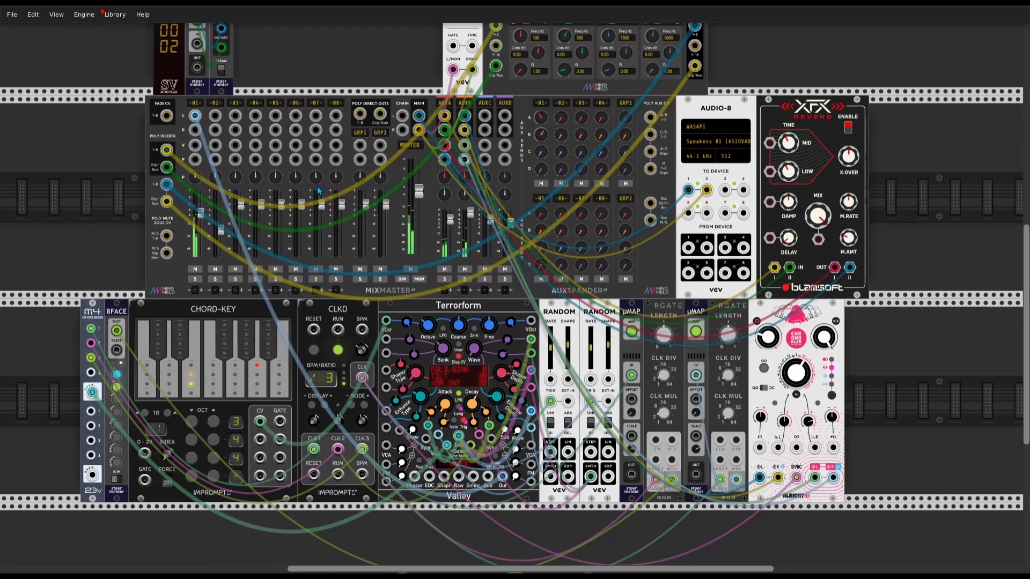
pyautogui.scroll(4, 317, 185)
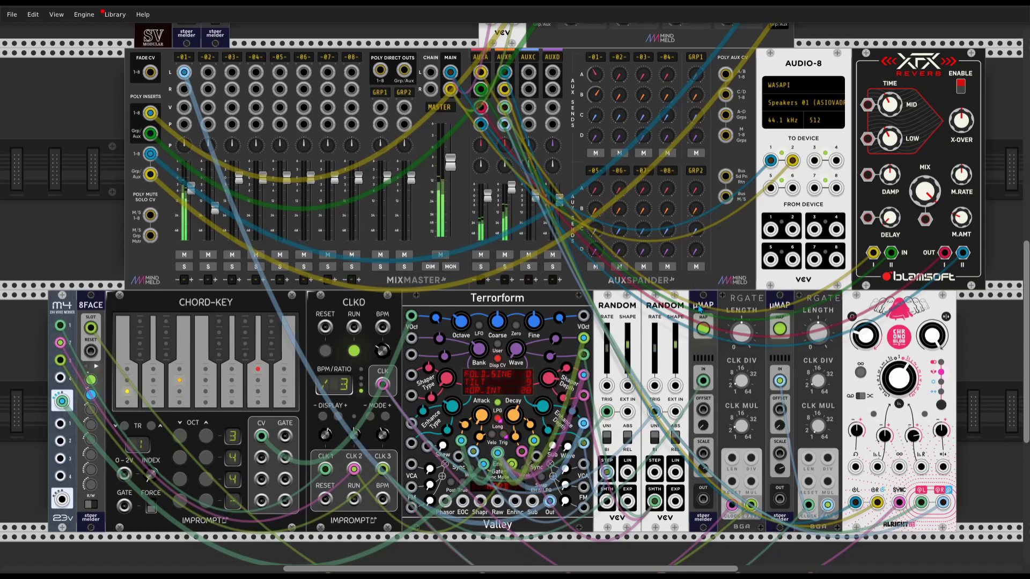
# Step: Inspect Terrorform's VOct 2 attenuator value
pyautogui.moveTo(553, 328)
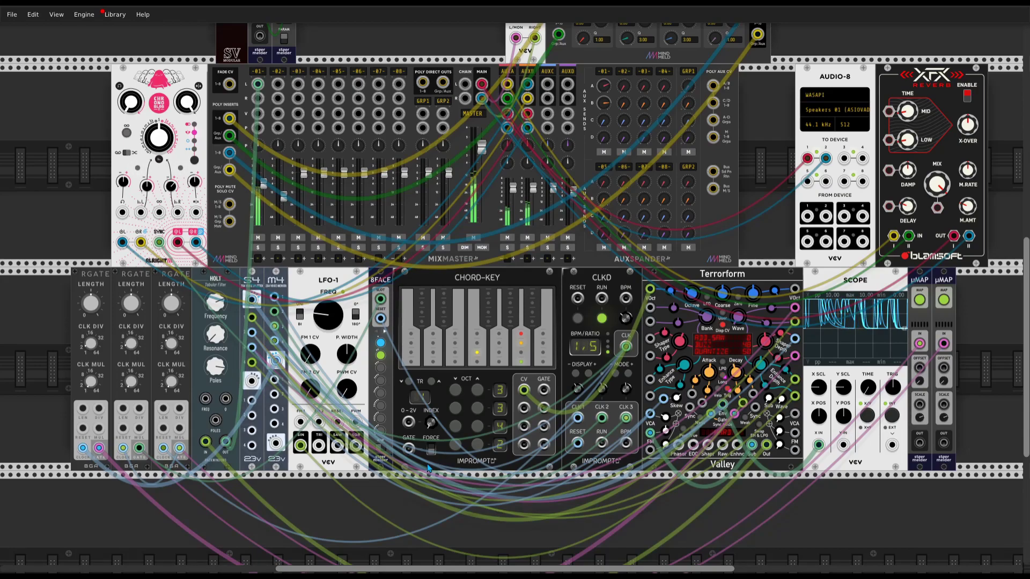
# Step: Patch LFO-1's output into Terrorform and switch its order to Enhancer -> LPG
pyautogui.moveTo(301, 444); pyautogui.dragTo(726, 407)
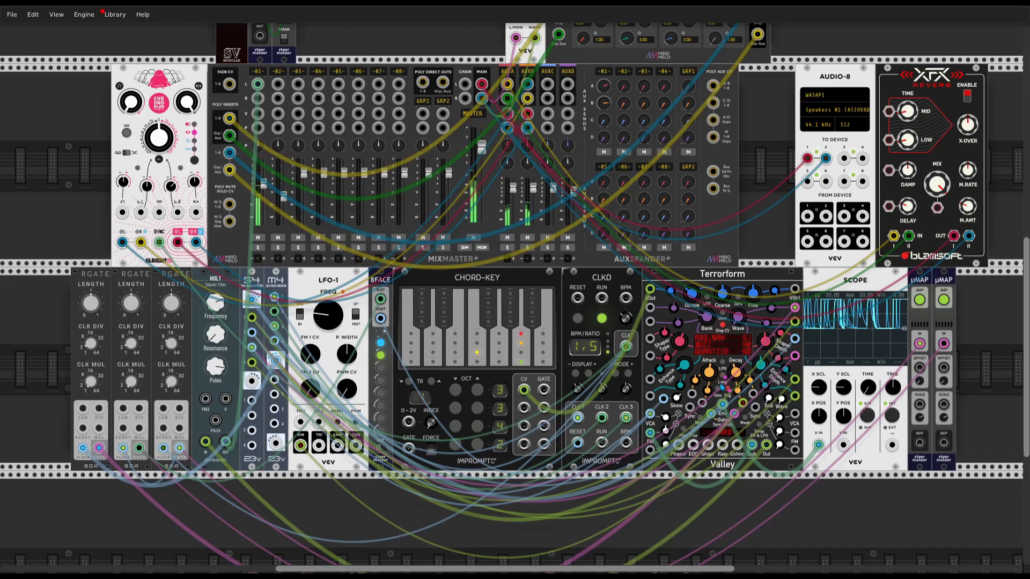
pyautogui.moveTo(742, 377)
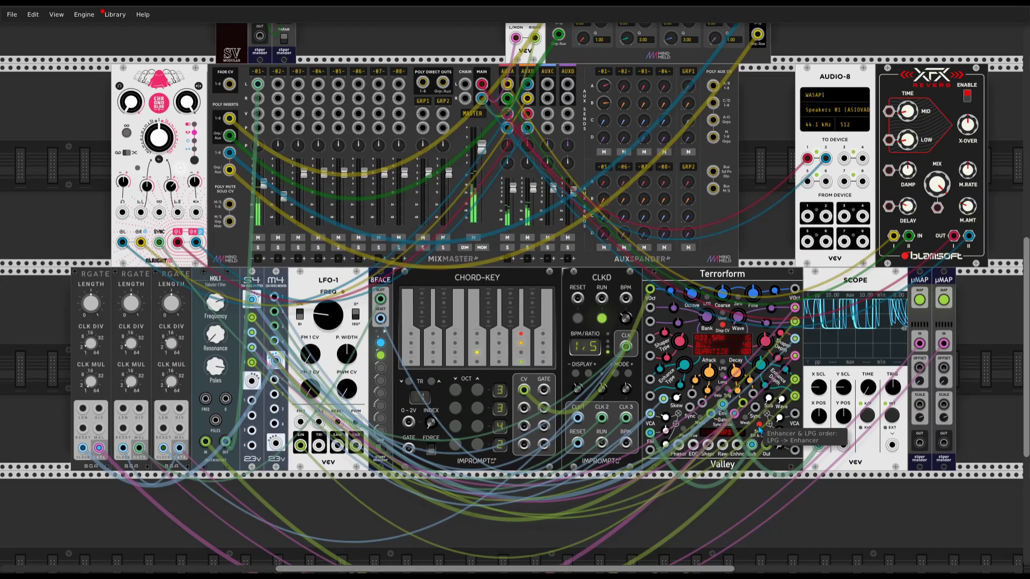
pyautogui.click(759, 426)
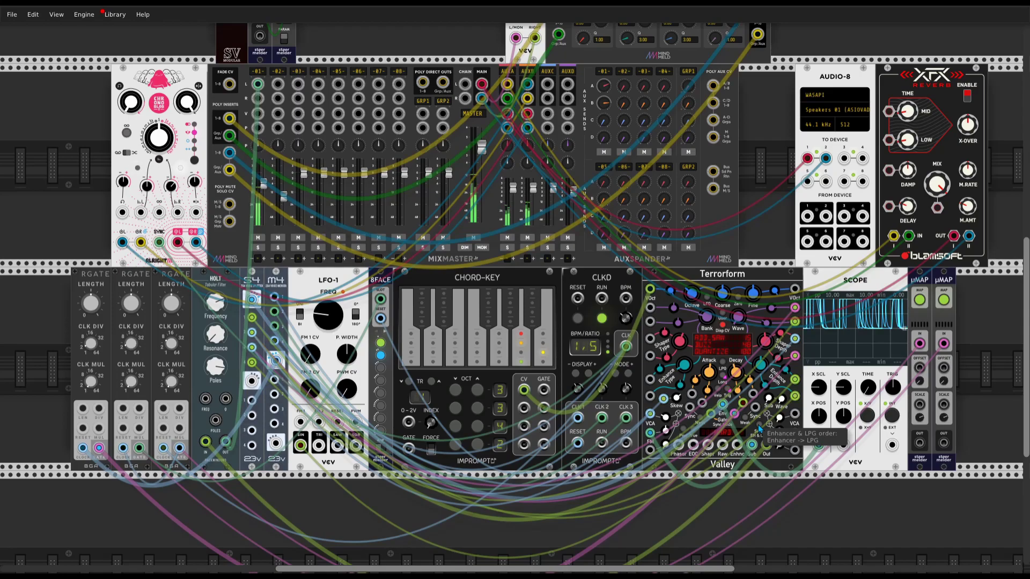
# Step: Toggle Swap EH & LPG repeatedly to audition both orders, ending on LPG -> Enhancer
pyautogui.scroll(2, 832, 379)
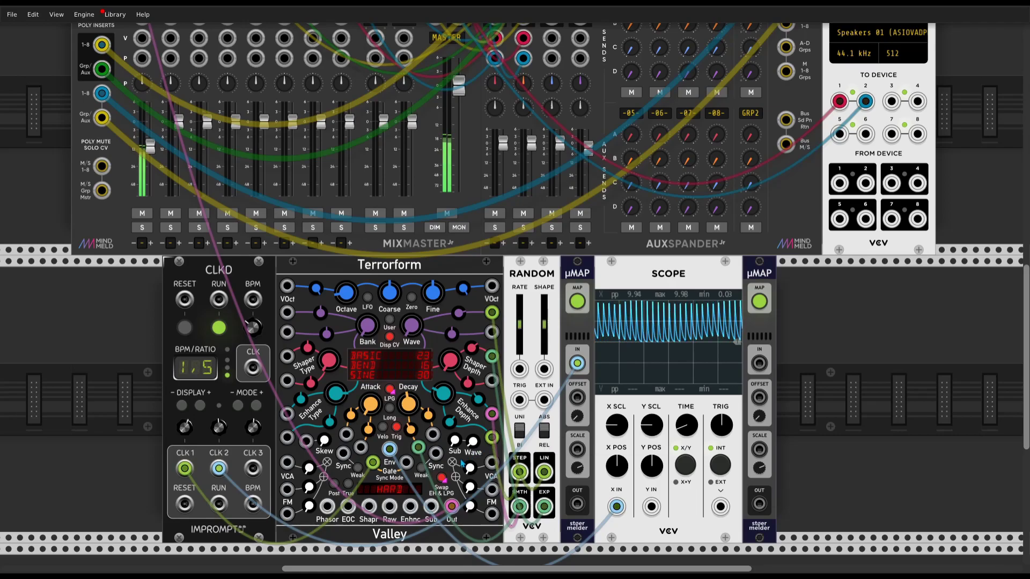
pyautogui.click(442, 478)
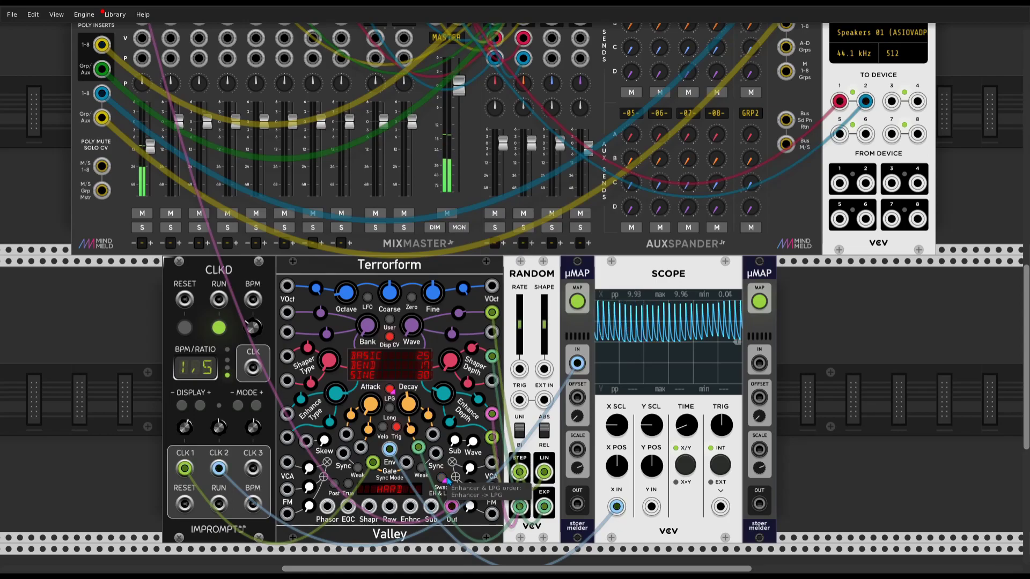
pyautogui.click(445, 479)
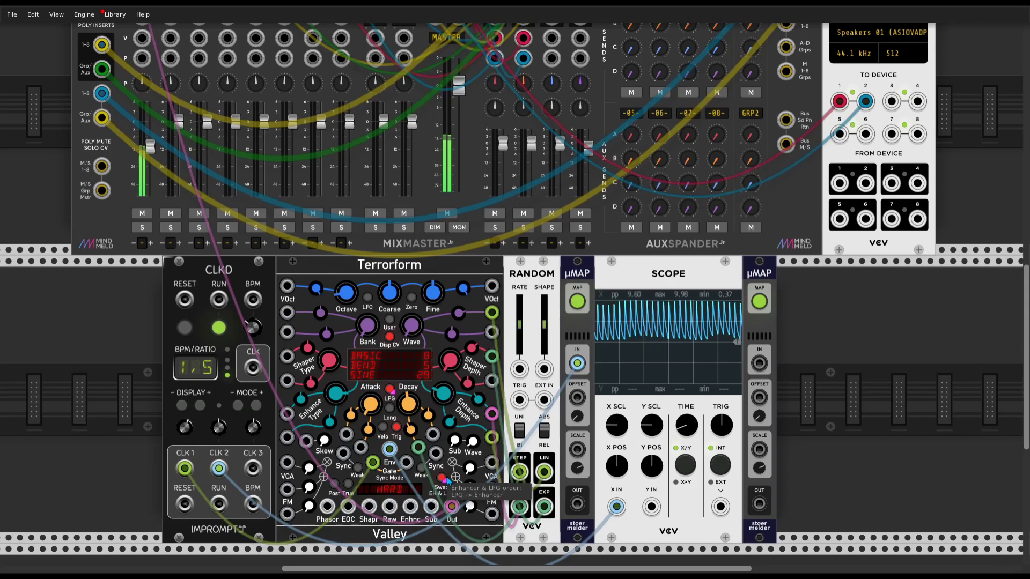
pyautogui.click(445, 479)
pyautogui.click(445, 479)
pyautogui.click(445, 479)
pyautogui.click(446, 479)
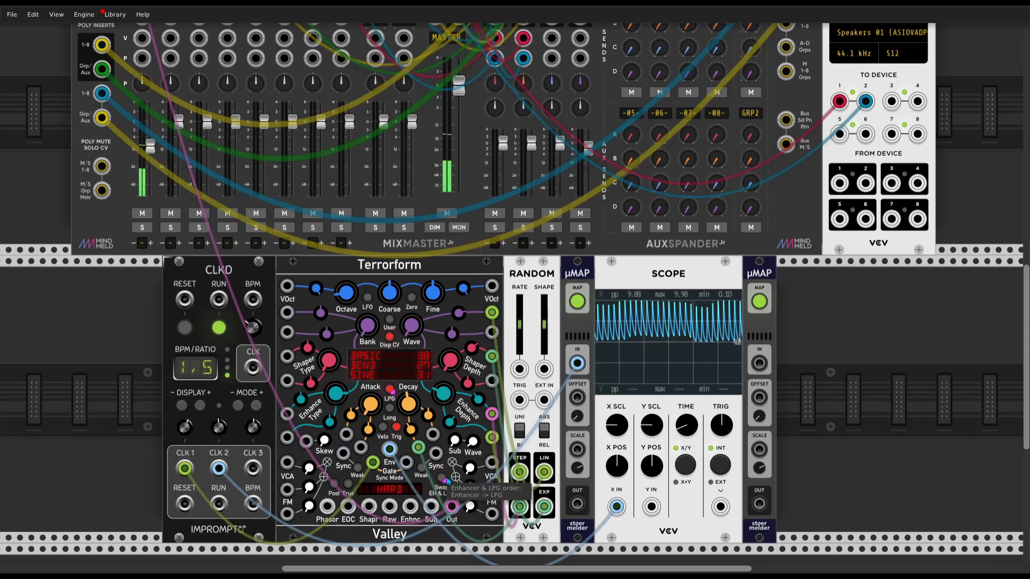
pyautogui.click(445, 479)
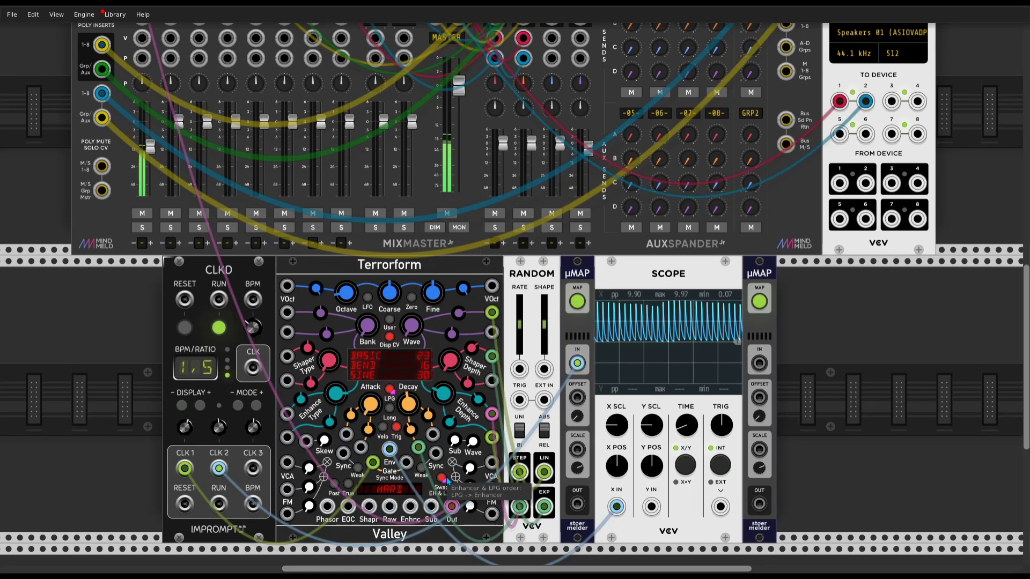
pyautogui.click(446, 479)
pyautogui.click(445, 479)
pyautogui.click(445, 479)
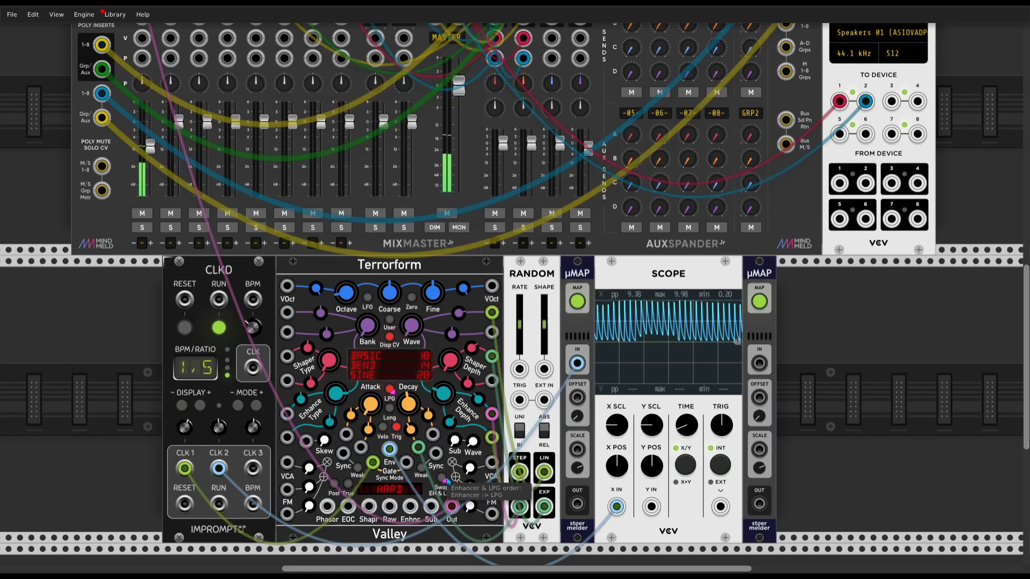
pyautogui.click(445, 480)
pyautogui.click(446, 479)
pyautogui.click(446, 479)
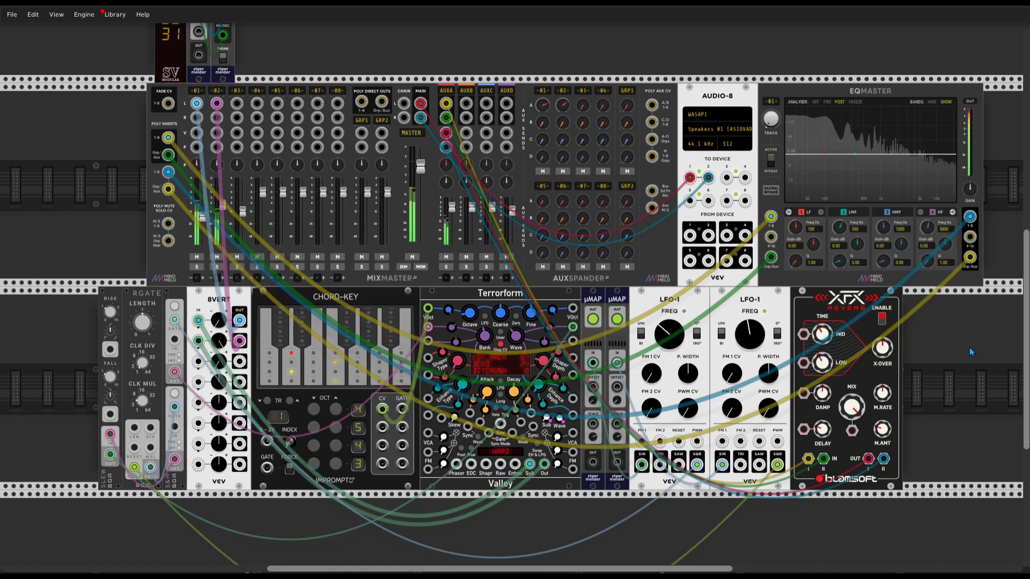
pyautogui.moveTo(547, 420)
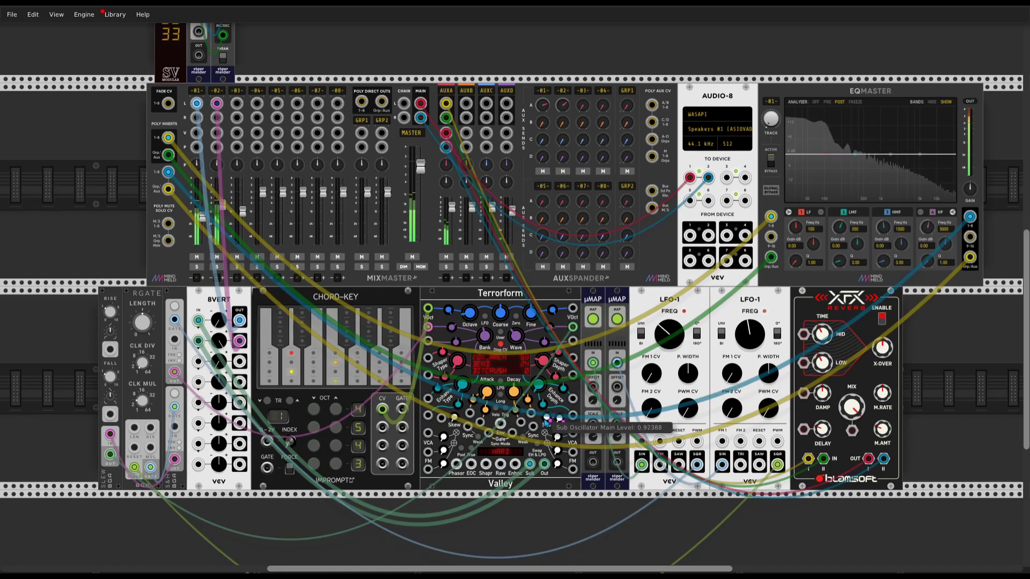
pyautogui.moveTo(545, 421); pyautogui.dragTo(546, 421)
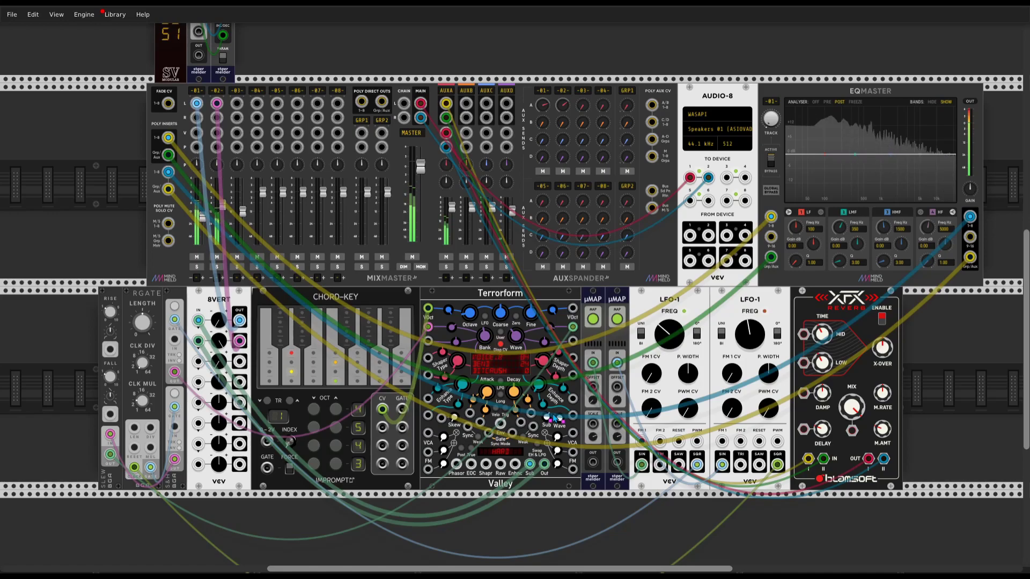
pyautogui.moveTo(561, 424)
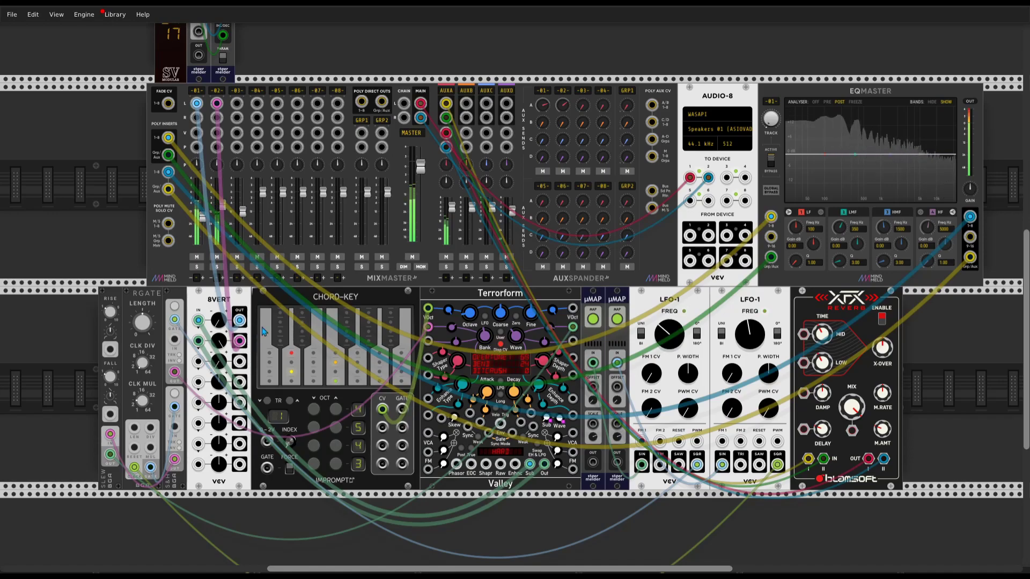
pyautogui.moveTo(240, 341); pyautogui.dragTo(544, 464)
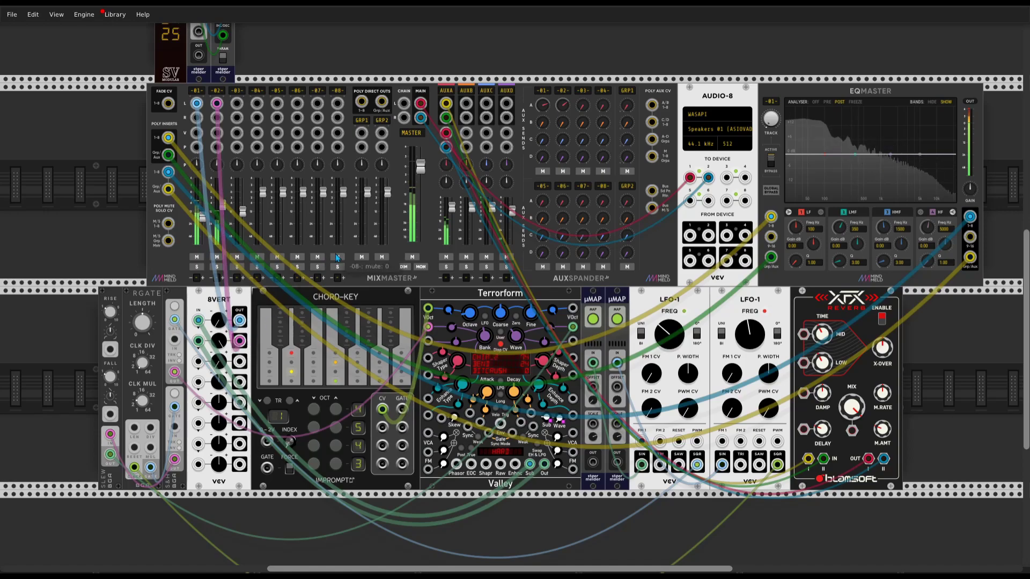
pyautogui.rightClick(220, 97)
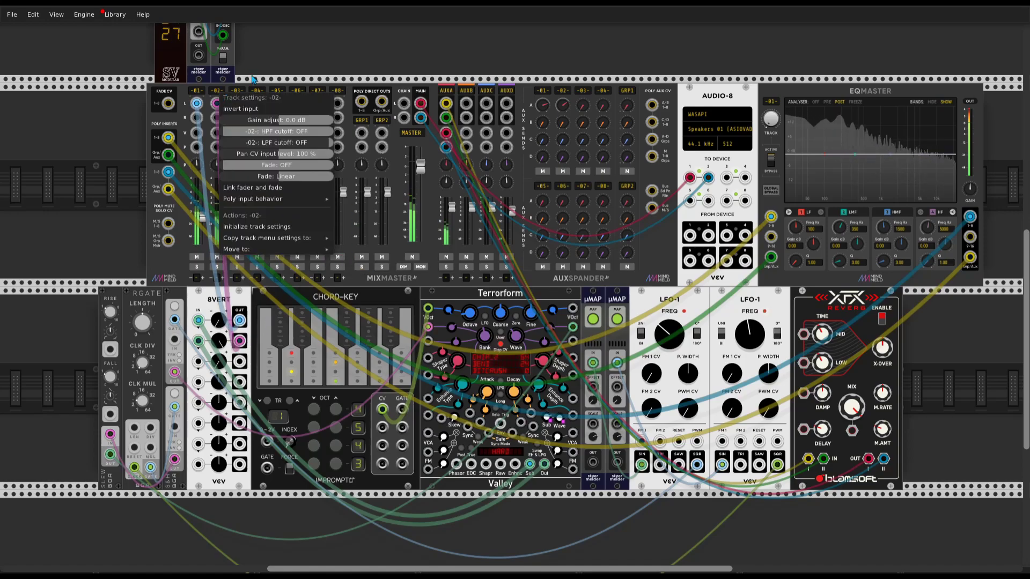
pyautogui.click(290, 65)
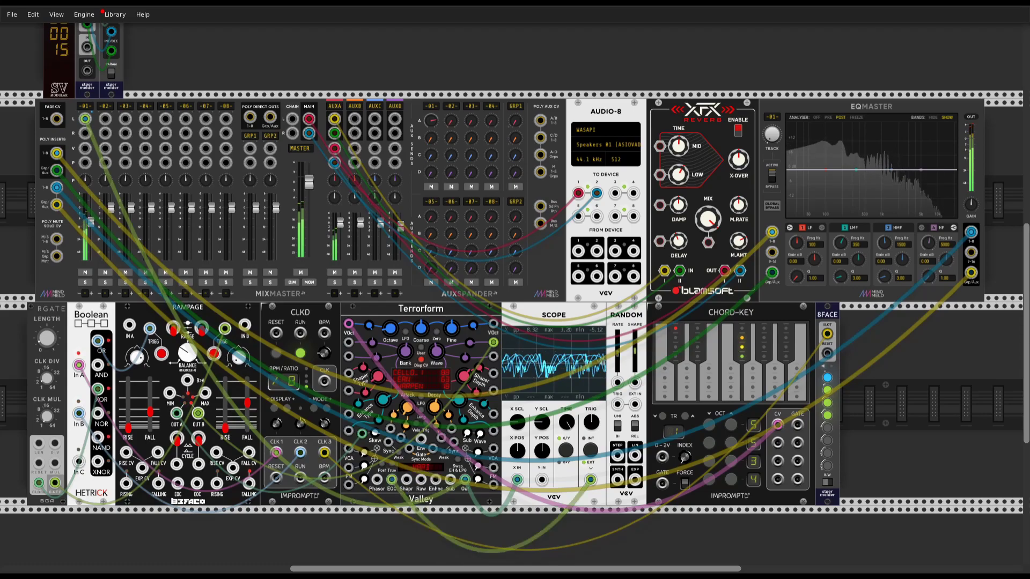
# Step: Inspect the controls of the newly loaded three-Terrorform patch
pyautogui.moveTo(378, 433)
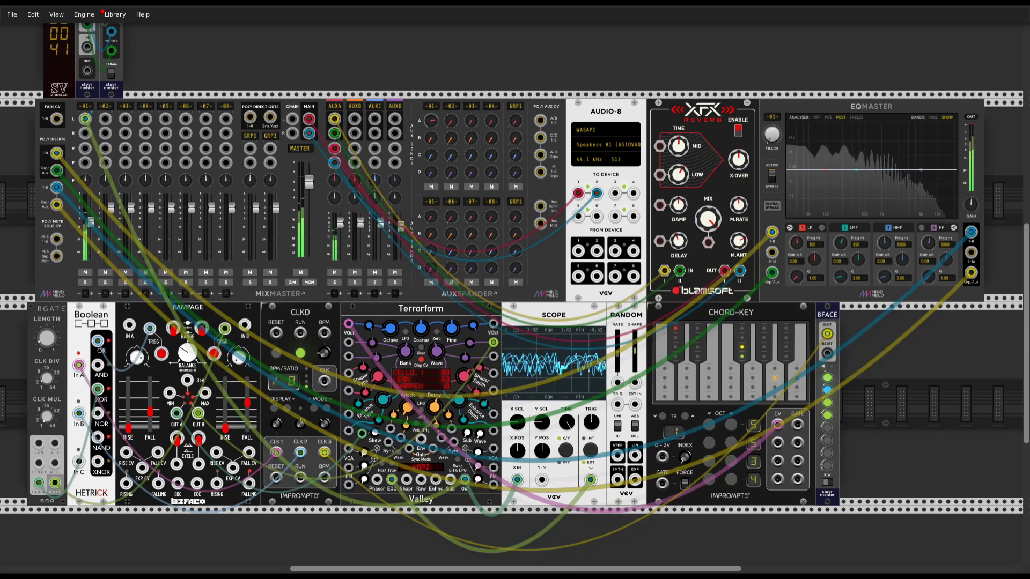
pyautogui.moveTo(438, 353)
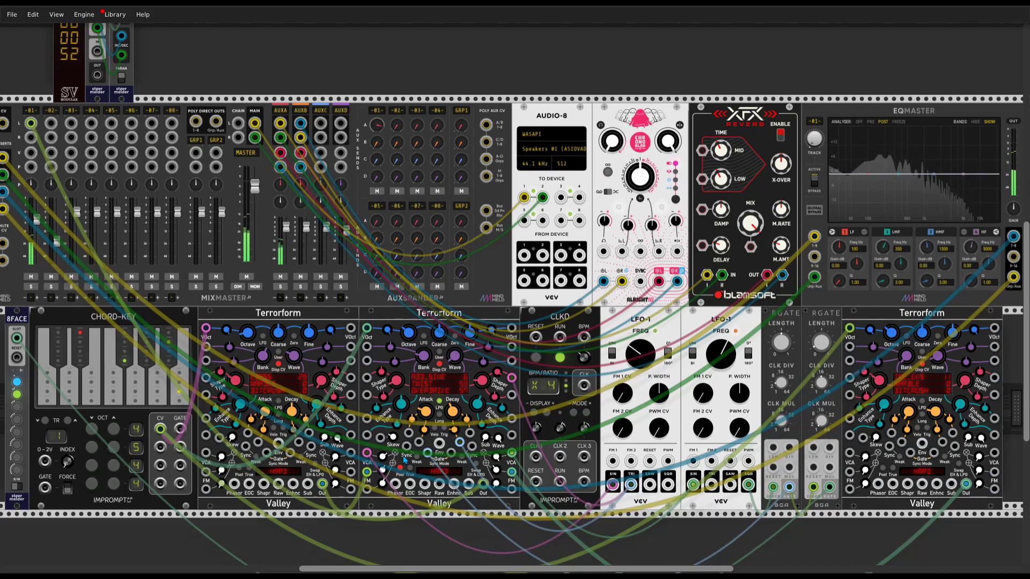
# Step: Set the middle Terrorform's phasor shaping to Post phase mod and raise Feedback Skew to 0.483
pyautogui.click(400, 468)
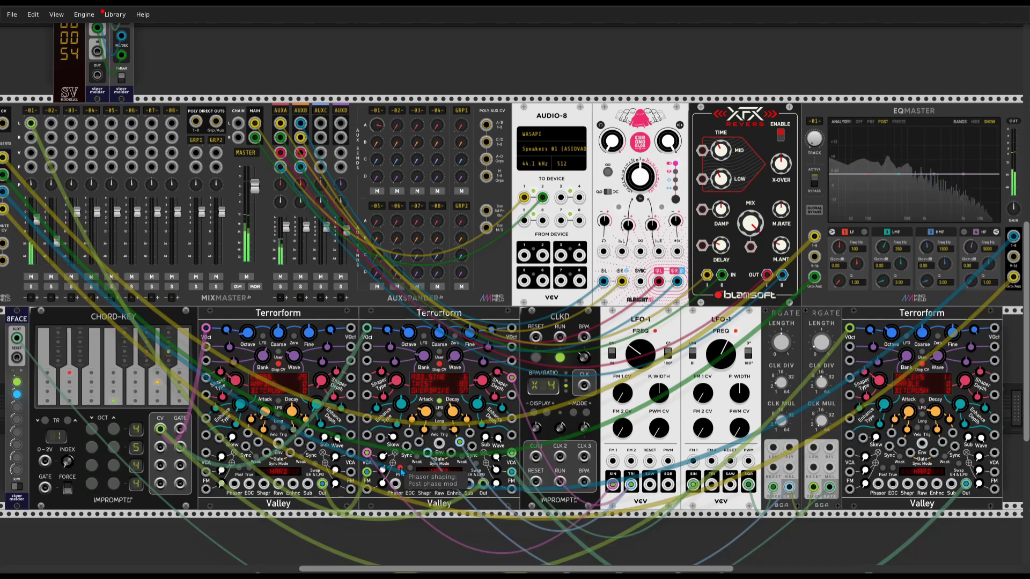
pyautogui.click(401, 470)
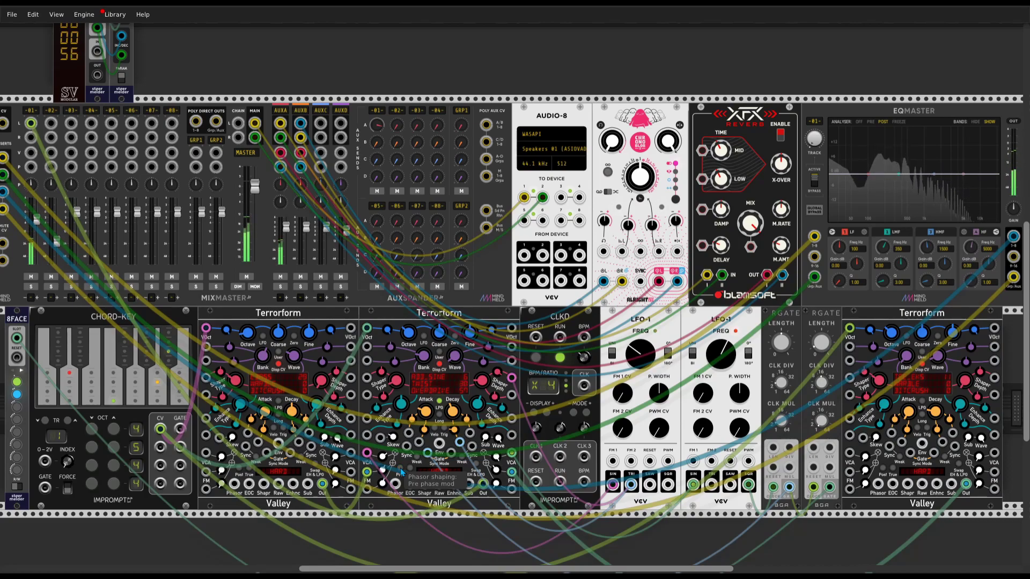
pyautogui.click(401, 471)
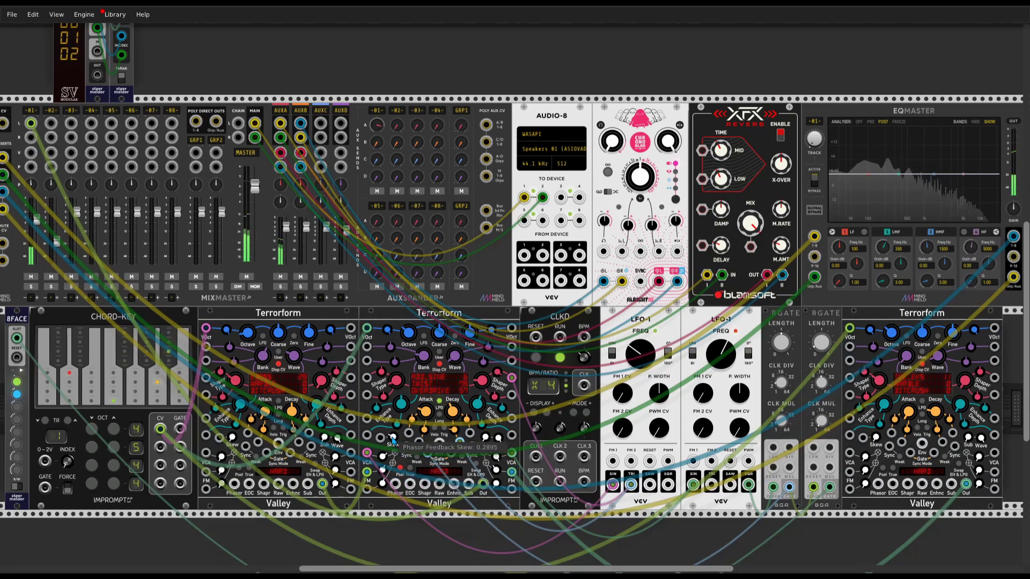
pyautogui.scroll(-2, 393, 439)
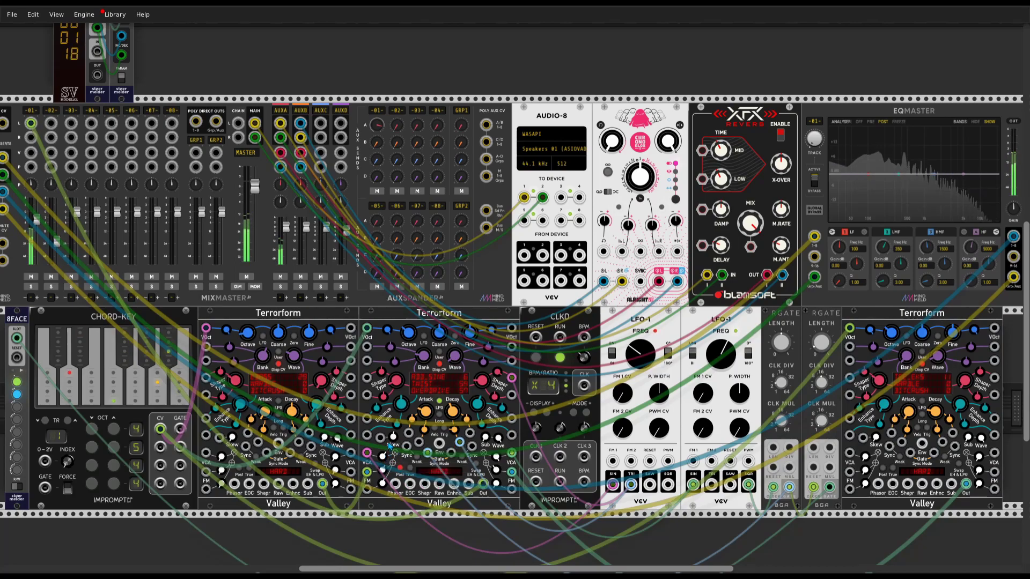
pyautogui.moveTo(394, 441)
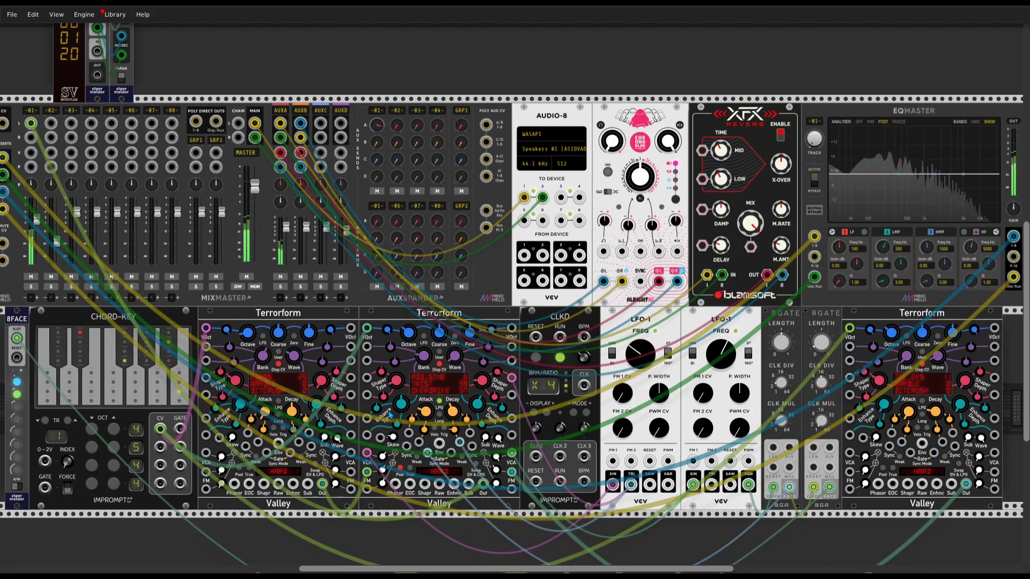